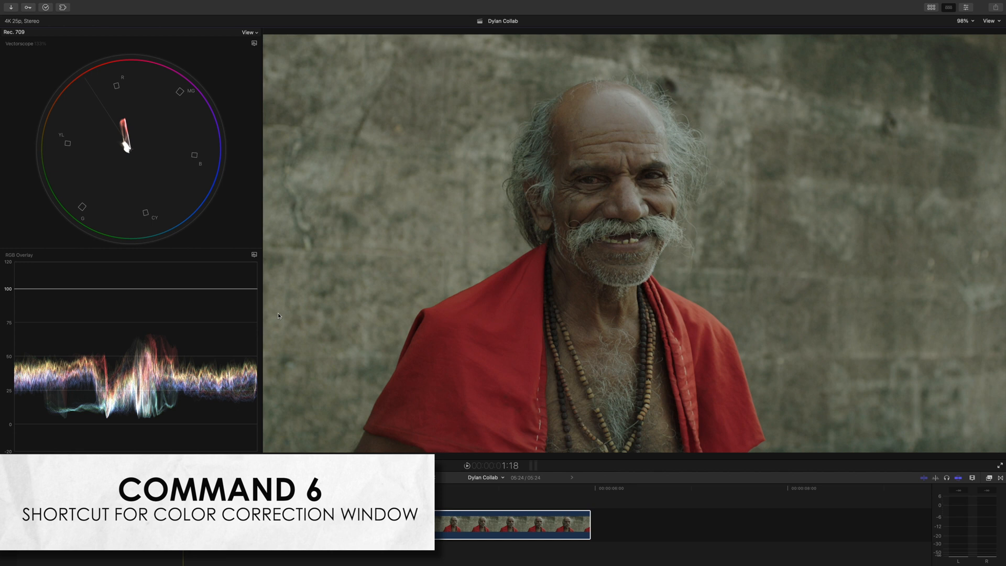
Step: Show the color correction controls for the clip and add a Color Curves correction
{"action": "key", "text": "super+6"}
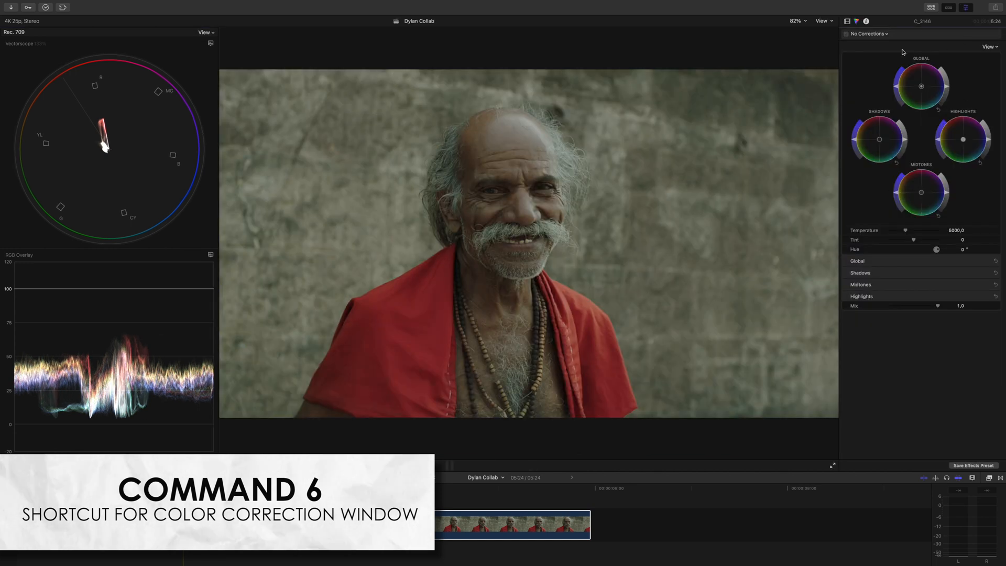
{"action": "left_click", "coordinate": [878, 35]}
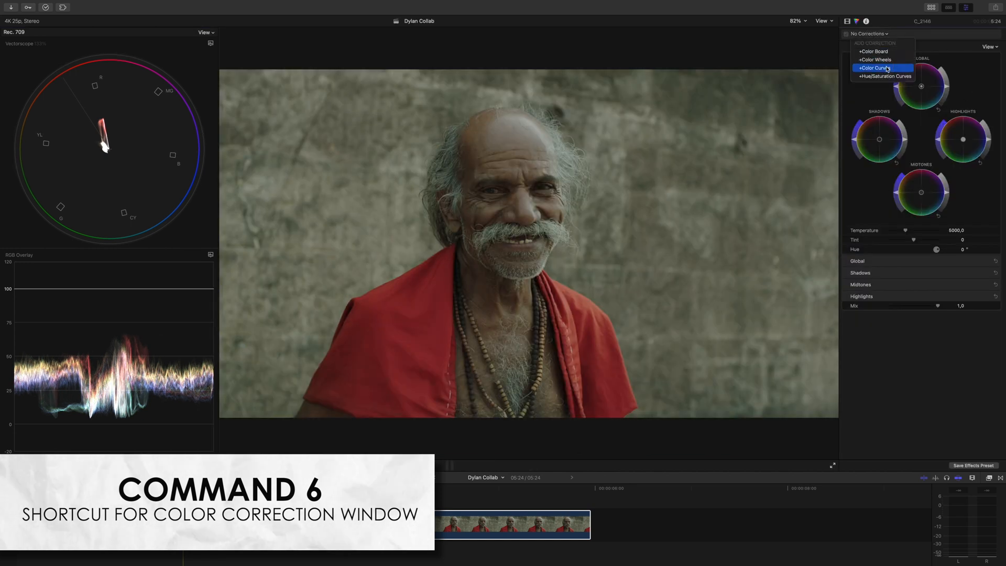
{"action": "left_click", "coordinate": [885, 68]}
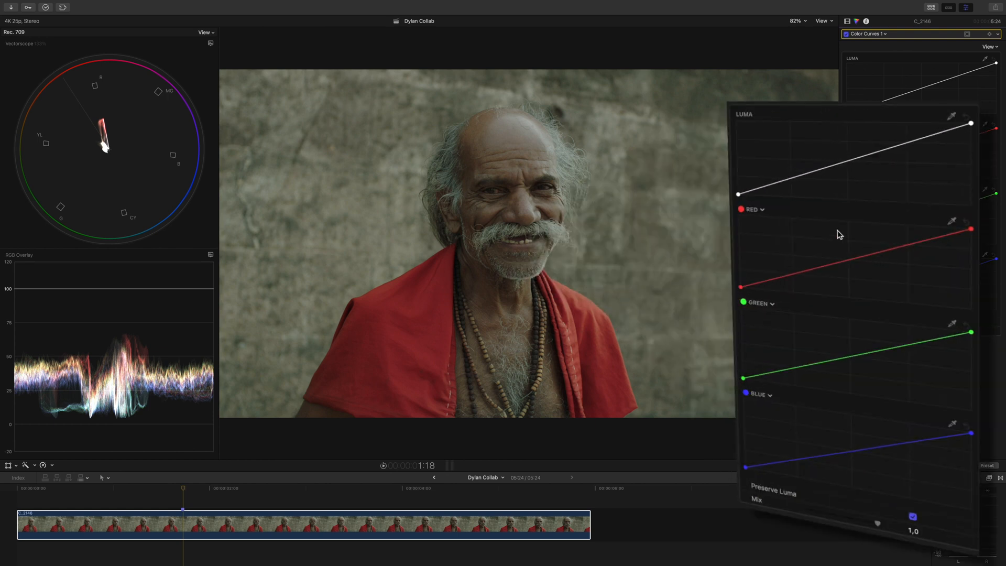
Step: Change the red curve to yellow and pull its midpoint slightly down to reduce the yellow cast
{"action": "left_click", "coordinate": [760, 209]}
{"action": "left_click_drag", "start_coordinate": [758, 223], "coordinate": [746, 236]}
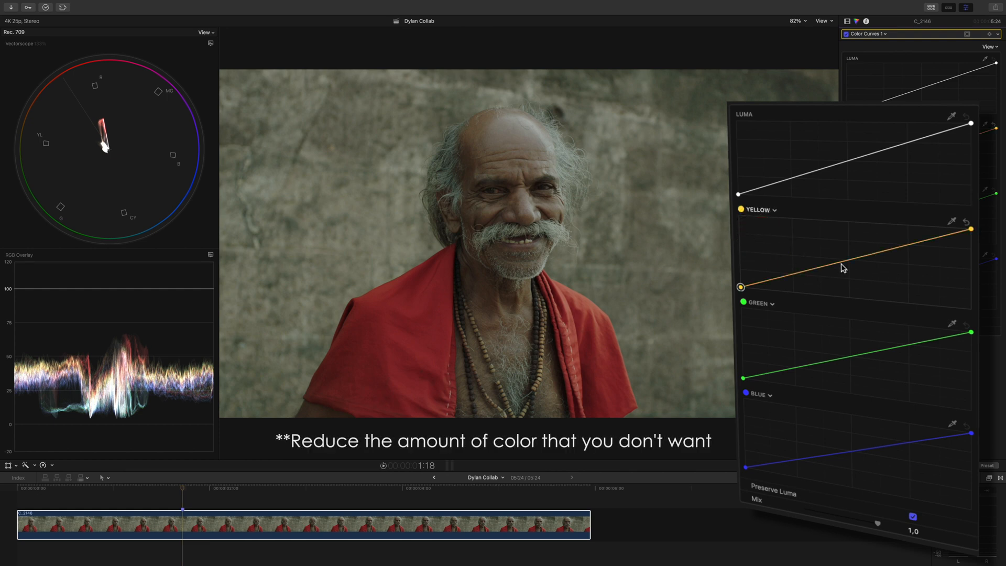
{"action": "left_click_drag", "start_coordinate": [842, 262], "coordinate": [846, 266]}
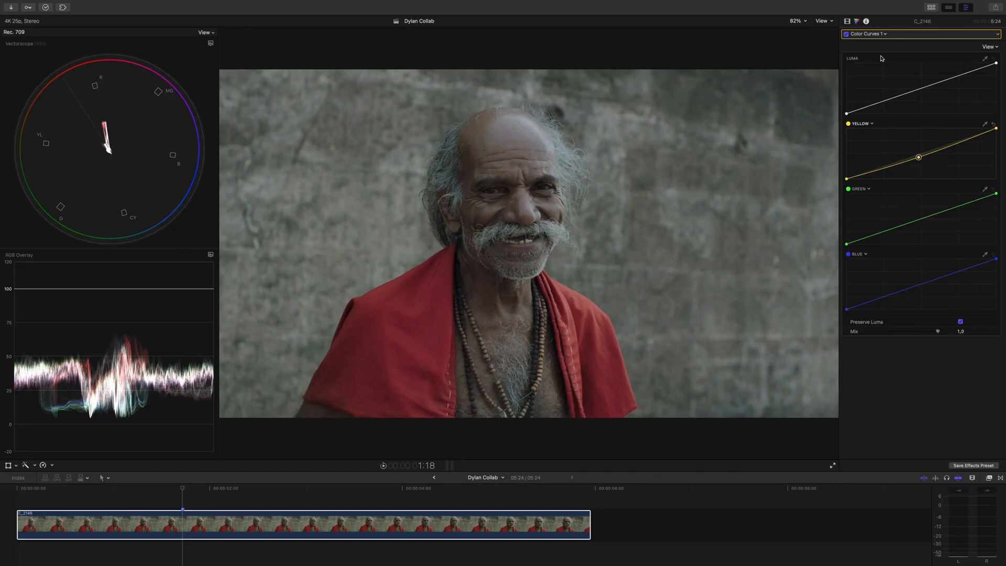
Step: Add a Color Wheels correction and switch the RGB Overlay waveform scope to Luma
{"action": "left_click", "coordinate": [879, 34]}
{"action": "left_click", "coordinate": [890, 81]}
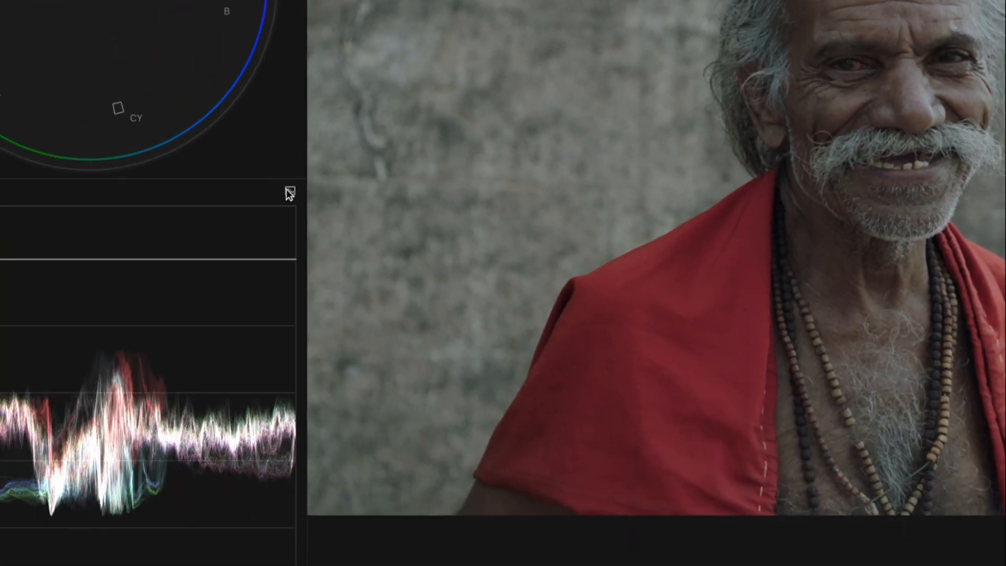
{"action": "left_click", "coordinate": [292, 193]}
{"action": "left_click", "coordinate": [448, 326]}
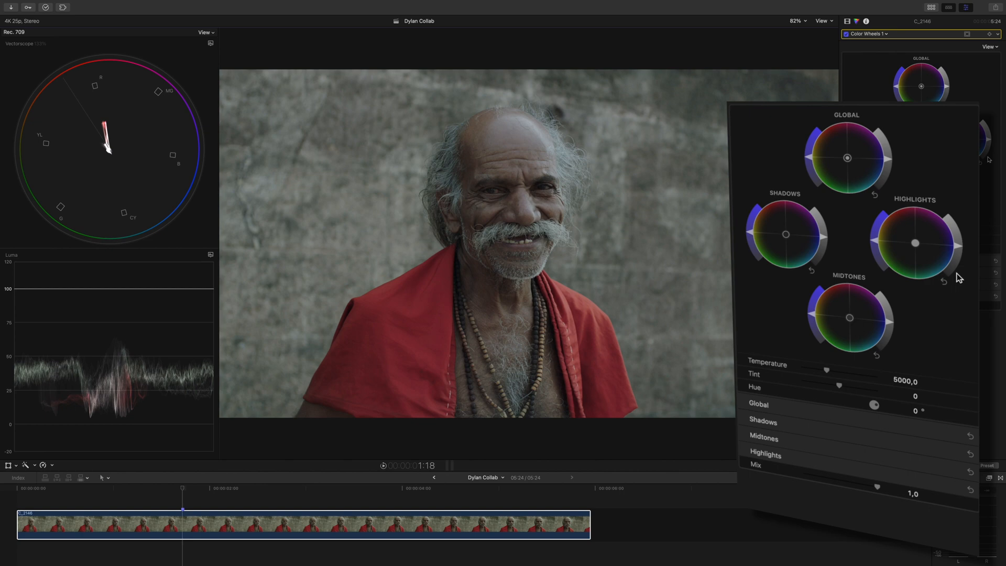
Step: Increase the contrast with the color wheels by raising the highlights' brightness and lowering the shadows' and midtones' brightness
{"action": "left_click_drag", "start_coordinate": [958, 246], "coordinate": [959, 221]}
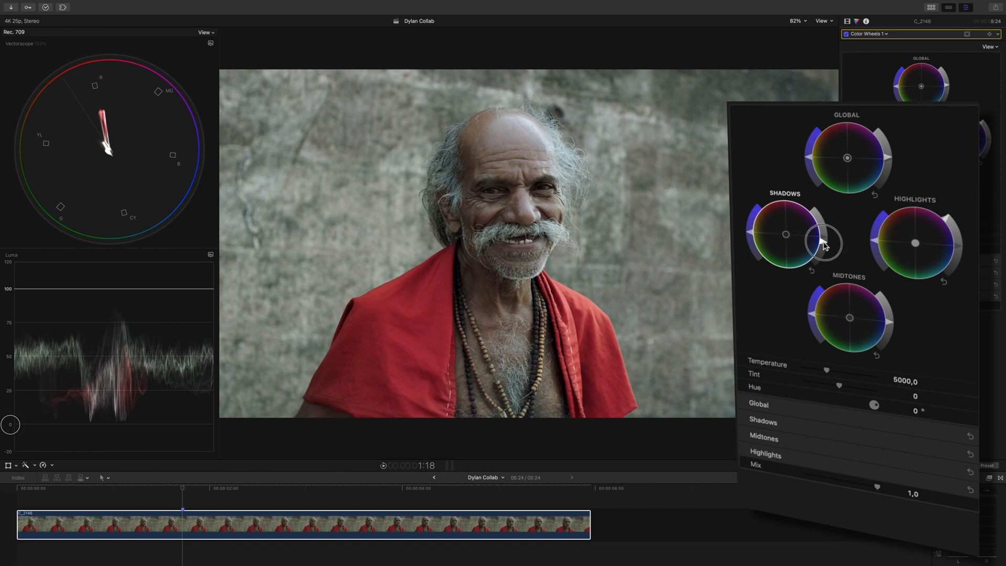
{"action": "mouse_move", "coordinate": [823, 243]}
{"action": "left_mouse_down"}
{"action": "mouse_move", "coordinate": [822, 262]}
{"action": "mouse_move", "coordinate": [826, 244]}
{"action": "left_mouse_up"}
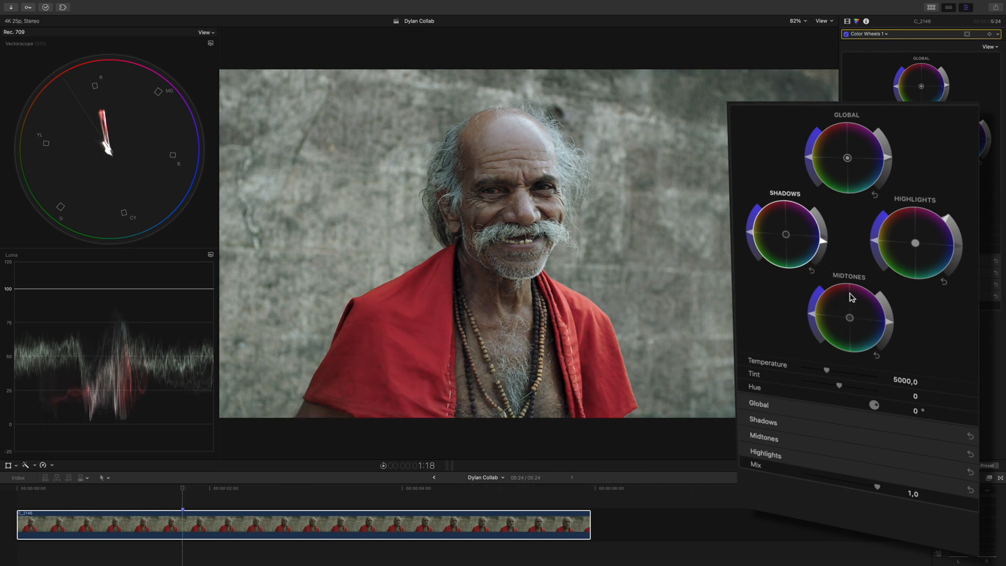
{"action": "left_click_drag", "start_coordinate": [892, 323], "coordinate": [891, 341]}
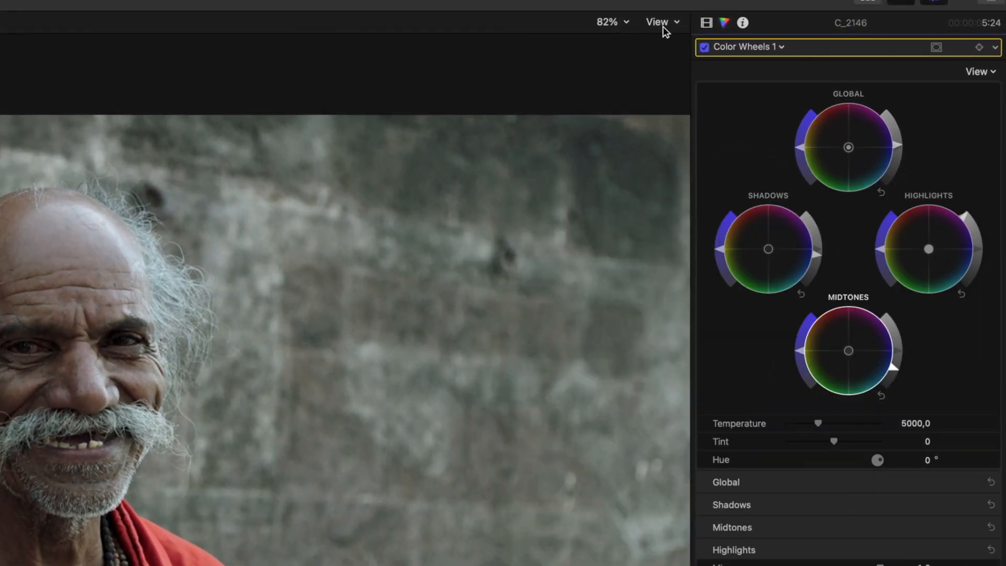
{"action": "left_click", "coordinate": [662, 23]}
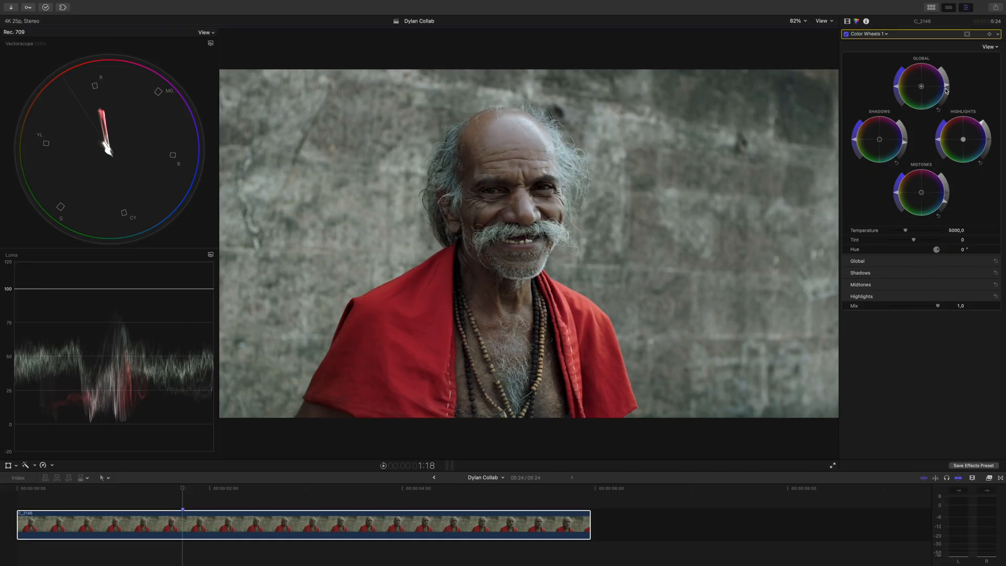
{"action": "mouse_move", "coordinate": [946, 91]}
{"action": "left_mouse_down"}
{"action": "mouse_move", "coordinate": [944, 66]}
{"action": "mouse_move", "coordinate": [945, 77]}
{"action": "left_mouse_up"}
Step: Toggle the Color Wheels correction off and on to compare the shot before and after the contrast adjustment
{"action": "left_click", "coordinate": [845, 35]}
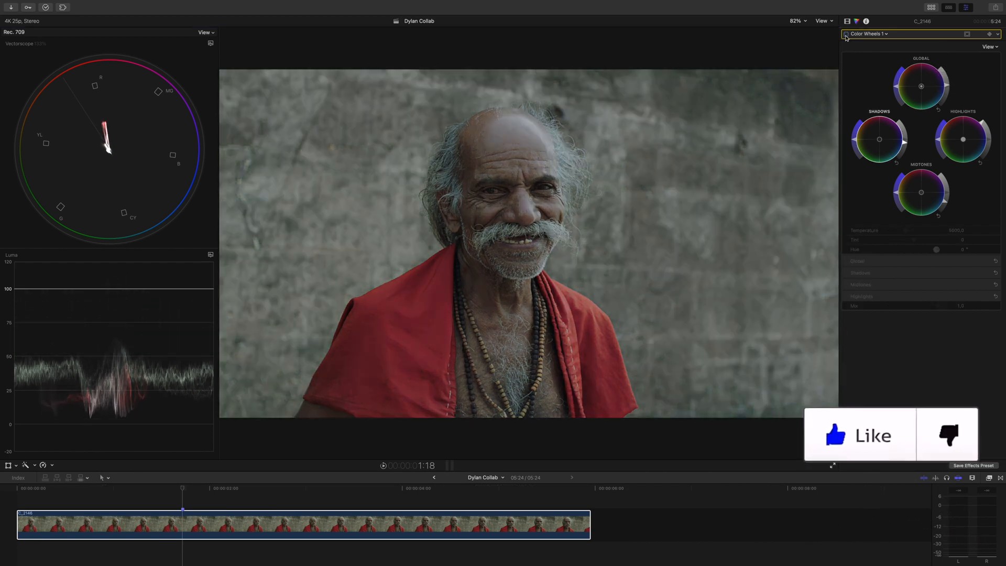
{"action": "left_click", "coordinate": [846, 35]}
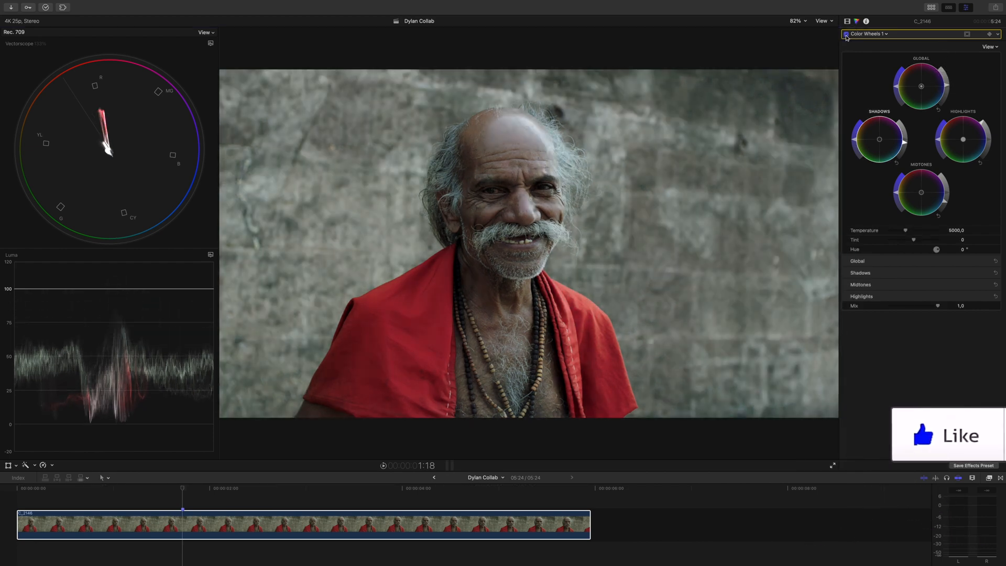
{"action": "left_click", "coordinate": [846, 34]}
{"action": "left_click", "coordinate": [846, 35]}
{"action": "left_click", "coordinate": [846, 35]}
{"action": "left_click", "coordinate": [846, 35]}
{"action": "left_click", "coordinate": [845, 35]}
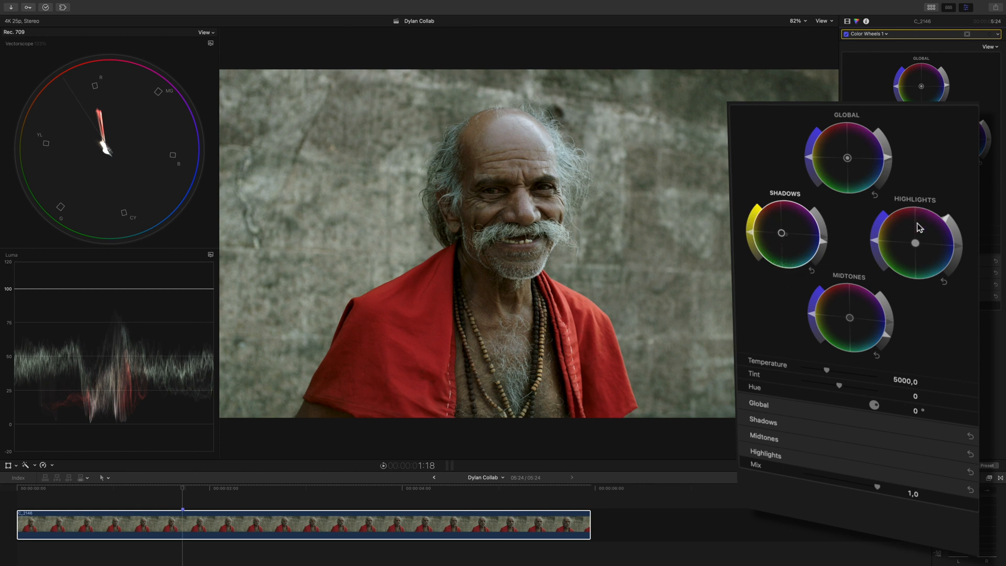
Step: Tint the highlights toward purple and the midtones slightly toward blue, comparing the shot with and without the Color Wheels correction
{"action": "mouse_move", "coordinate": [915, 246]}
{"action": "left_mouse_down"}
{"action": "mouse_move", "coordinate": [924, 233]}
{"action": "mouse_move", "coordinate": [939, 242]}
{"action": "left_mouse_up"}
{"action": "left_click_drag", "start_coordinate": [850, 321], "coordinate": [851, 319]}
{"action": "left_click", "coordinate": [846, 34]}
{"action": "left_click", "coordinate": [846, 34]}
{"action": "left_click", "coordinate": [846, 34]}
{"action": "left_click", "coordinate": [846, 34]}
Step: Raise the global saturation slightly in the Color Wheels correction
{"action": "left_click_drag", "start_coordinate": [897, 88], "coordinate": [898, 85]}
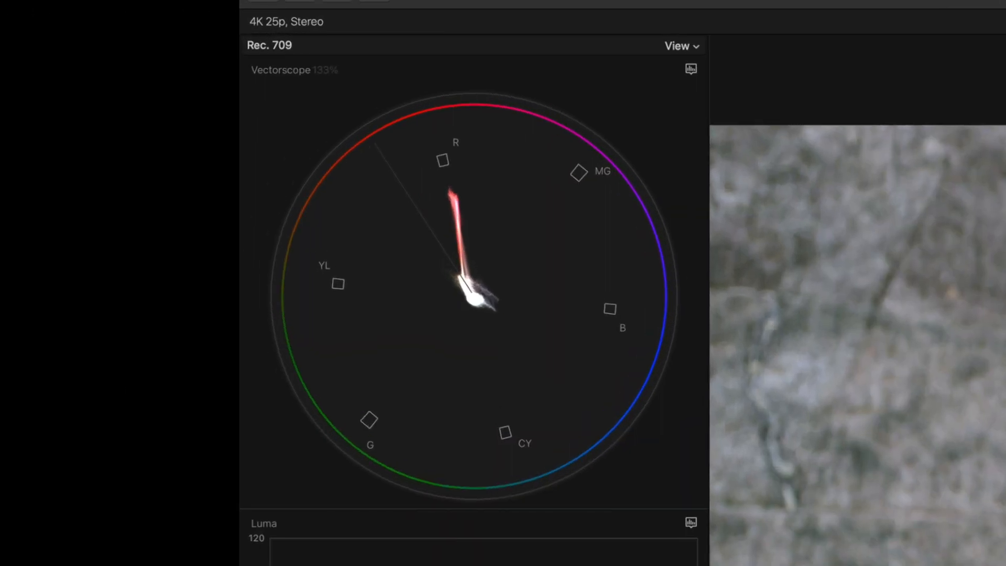
{"action": "left_click_drag", "start_coordinate": [898, 214], "coordinate": [918, 196]}
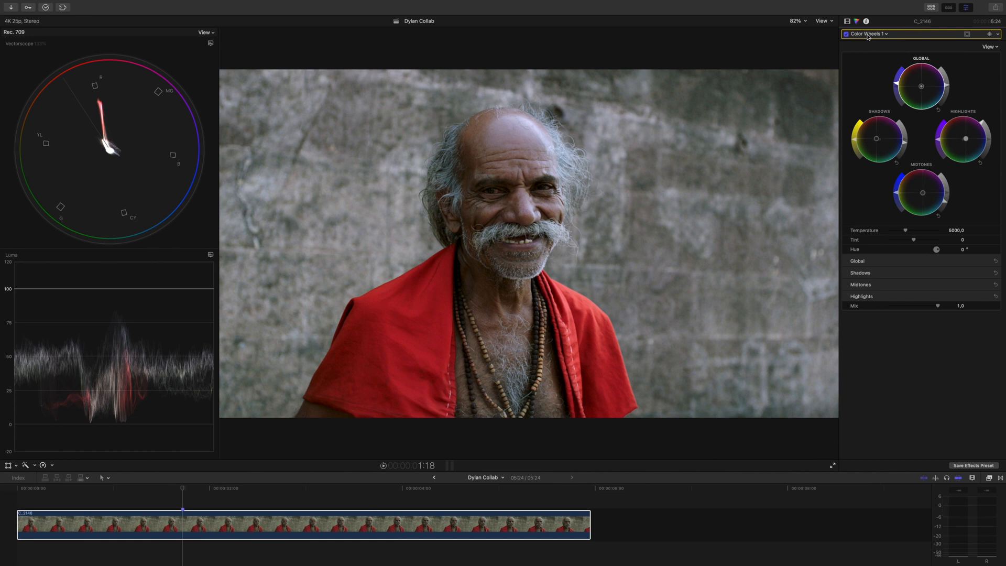
Step: Add Hue/Saturation Curves, sample the red shawl for the Hue vs Sat curve, and lower the saturation of the reds
{"action": "left_click", "coordinate": [868, 35]}
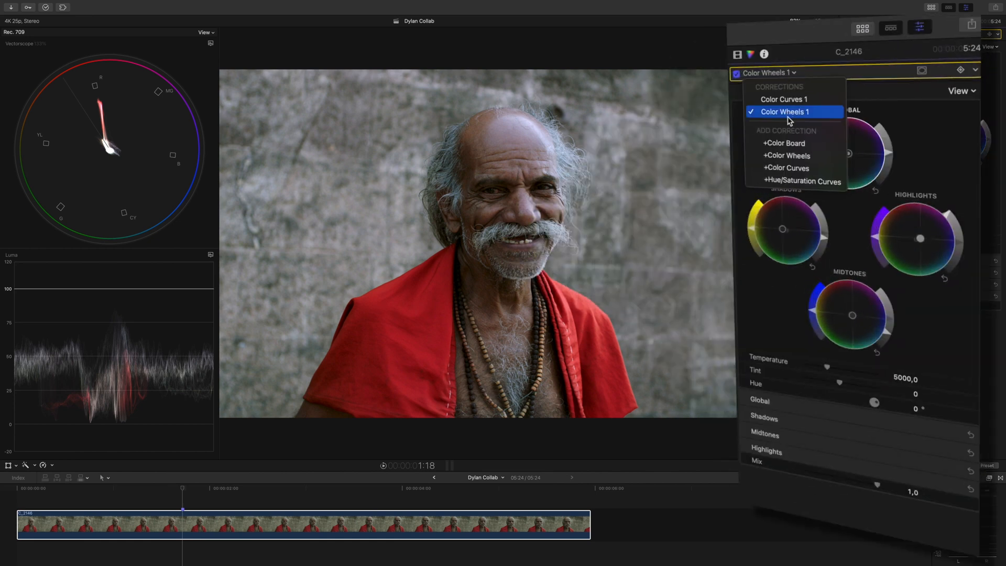
{"action": "left_click", "coordinate": [793, 182]}
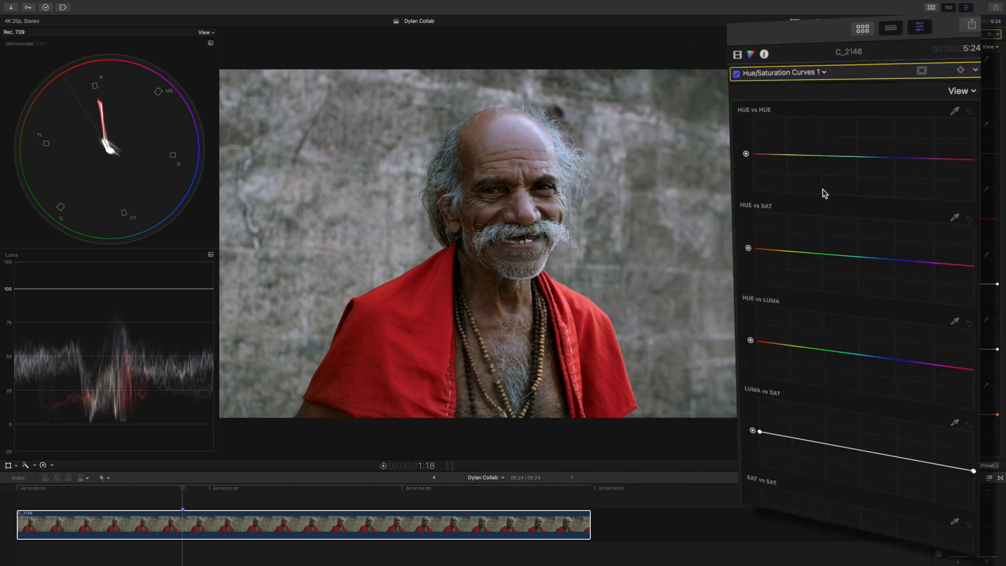
{"action": "left_click", "coordinate": [955, 217]}
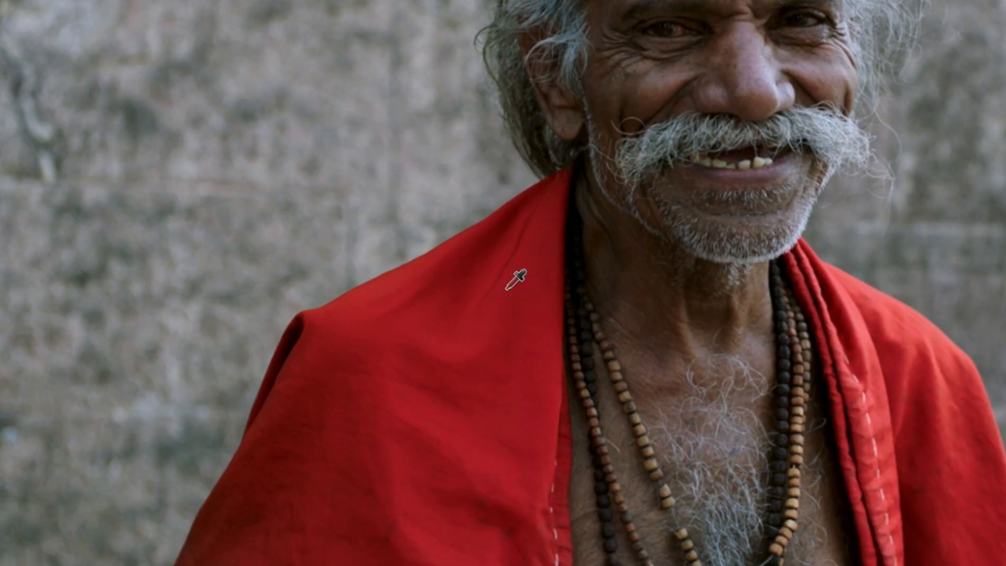
{"action": "left_click_drag", "start_coordinate": [426, 284], "coordinate": [425, 286]}
{"action": "left_click_drag", "start_coordinate": [487, 281], "coordinate": [487, 281]}
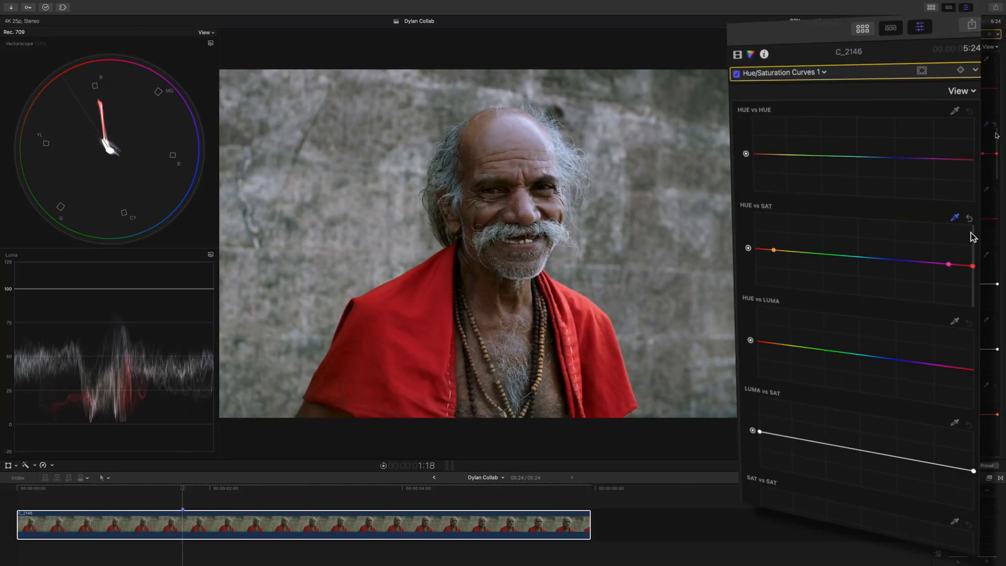
{"action": "left_click_drag", "start_coordinate": [972, 269], "coordinate": [971, 277]}
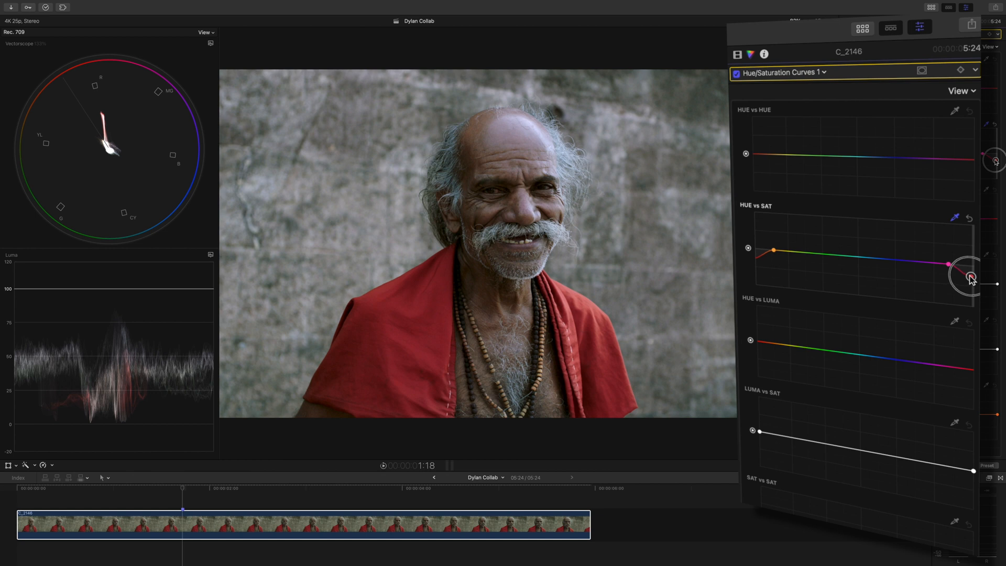
Step: Toggle the Hue/Saturation Curves correction off and on to compare the red shawl's saturation
{"action": "left_click", "coordinate": [738, 75]}
{"action": "left_click", "coordinate": [738, 75]}
{"action": "left_click", "coordinate": [737, 75]}
{"action": "left_click", "coordinate": [737, 75]}
{"action": "left_click", "coordinate": [738, 75]}
{"action": "left_click", "coordinate": [737, 75]}
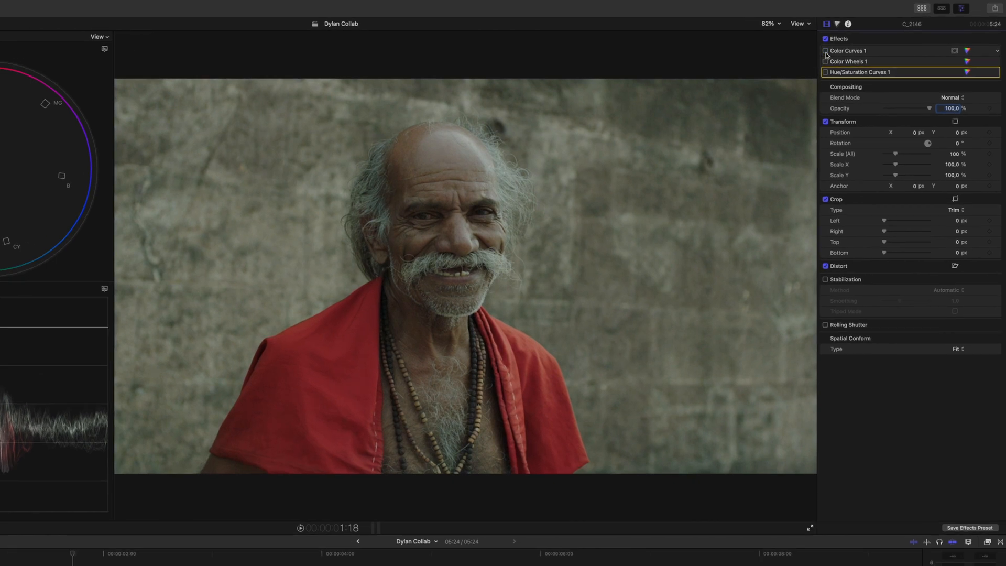
Step: Re-enable the clip's color corrections one by one and toggle all effects to compare the graded shot with the original
{"action": "left_click", "coordinate": [836, 48]}
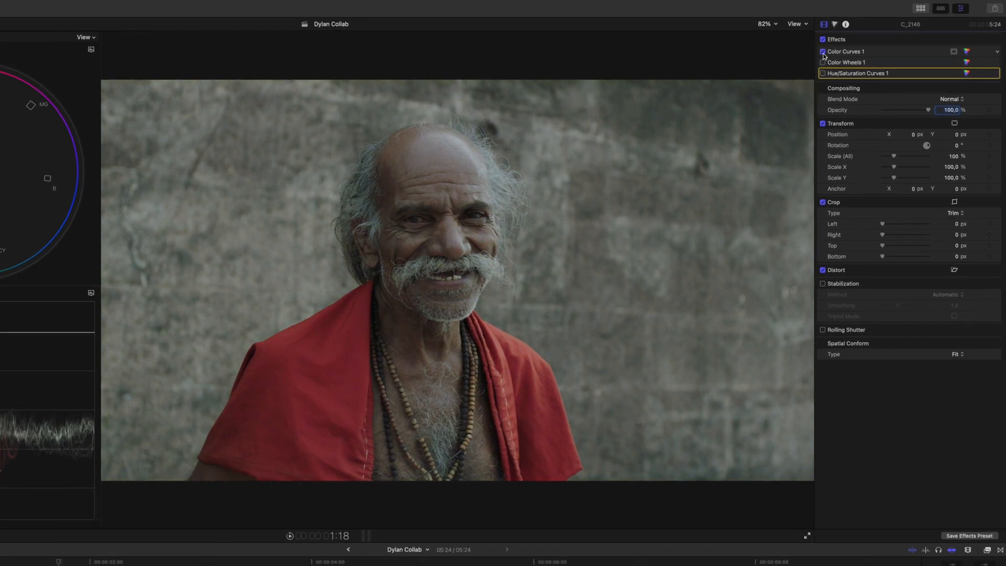
{"action": "left_click", "coordinate": [823, 63]}
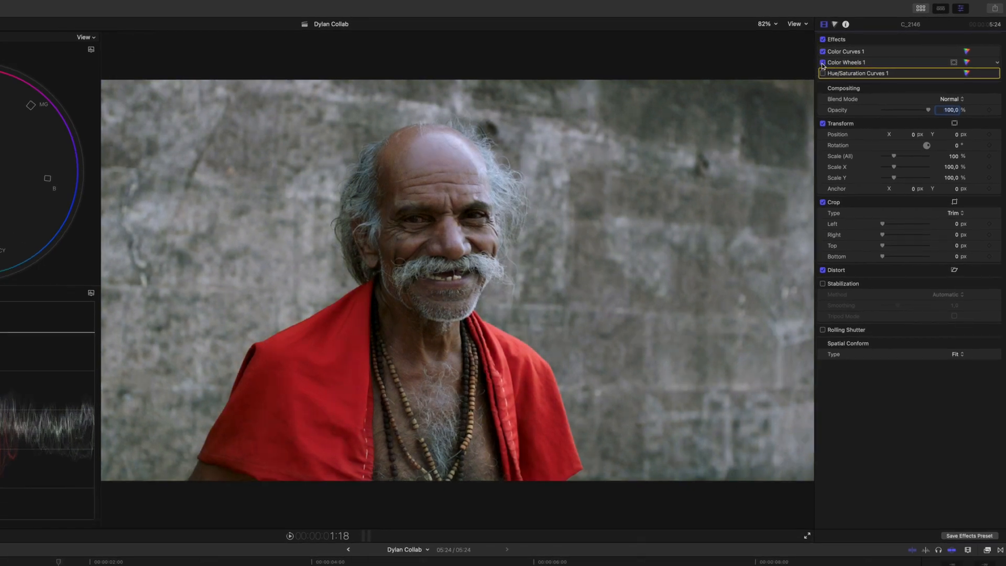
{"action": "left_click", "coordinate": [822, 63]}
{"action": "left_click", "coordinate": [822, 63]}
{"action": "left_click", "coordinate": [823, 63]}
{"action": "left_click", "coordinate": [822, 63]}
{"action": "left_click", "coordinate": [822, 39]}
{"action": "left_click", "coordinate": [823, 40]}
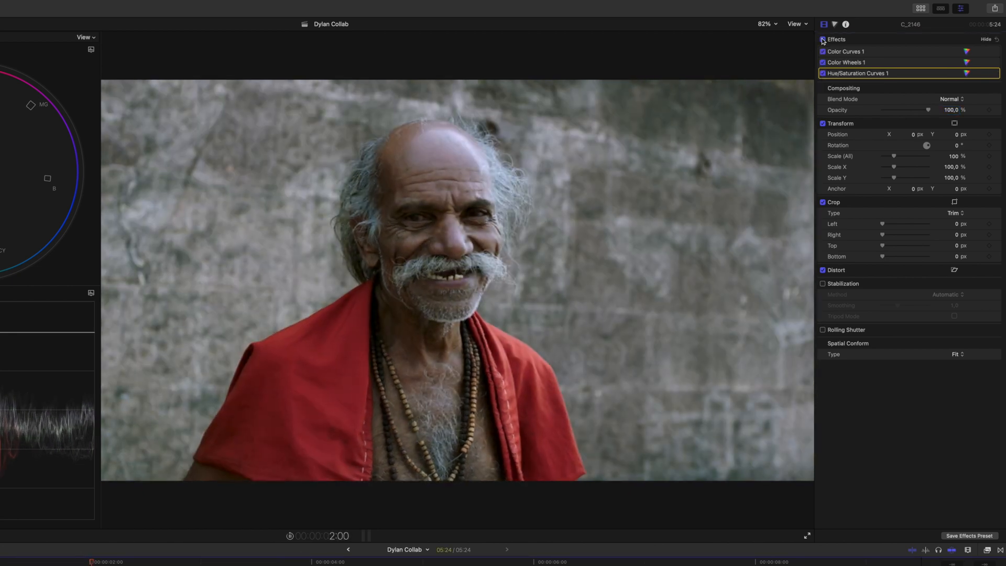